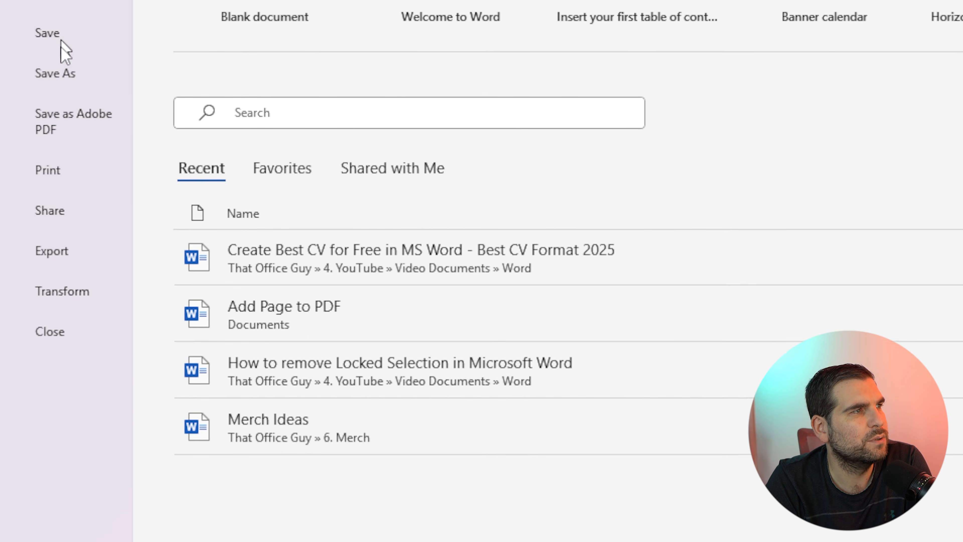
- Enable the Developer tab among the main ribbon tabs in the Word options and apply the change
click(56, 515)
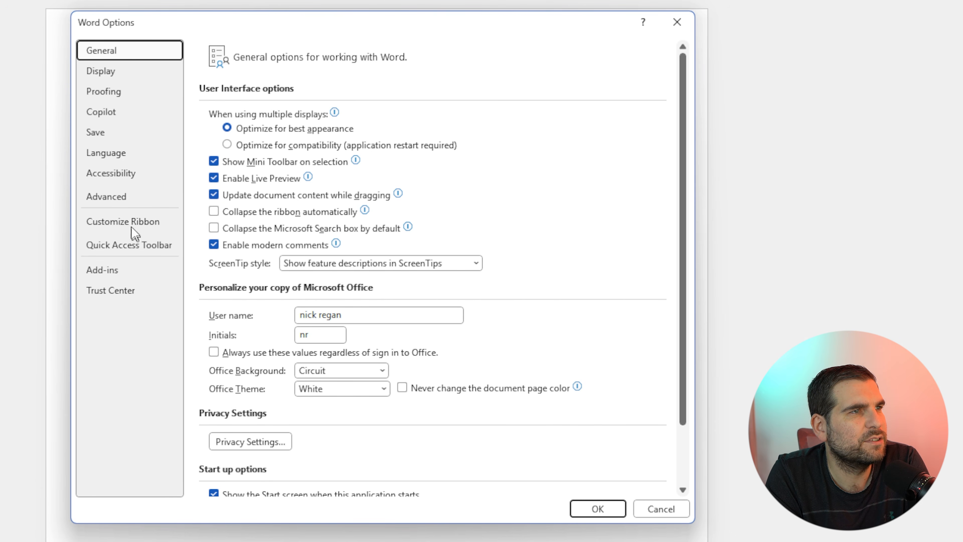
click(117, 224)
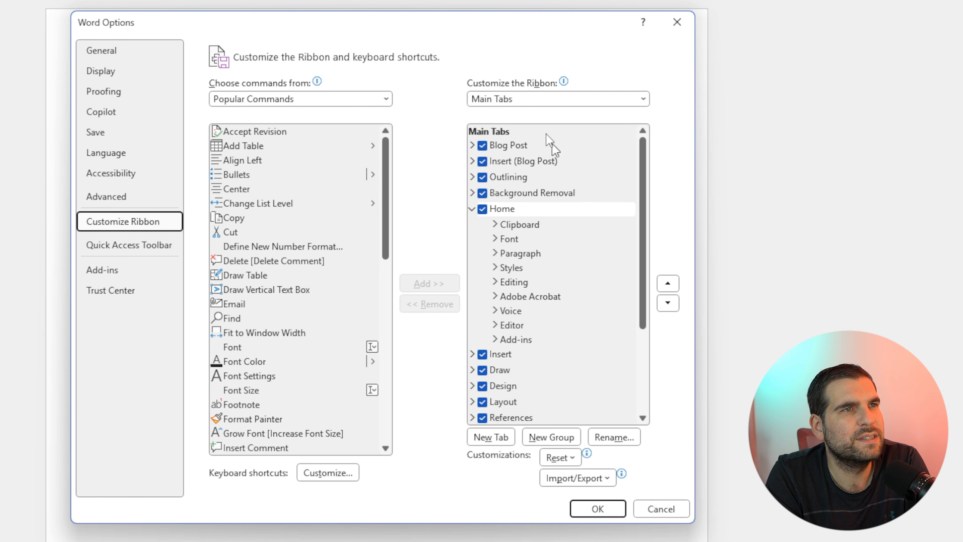
scroll(561, 333, down, 1)
scroll(560, 335, down, 2)
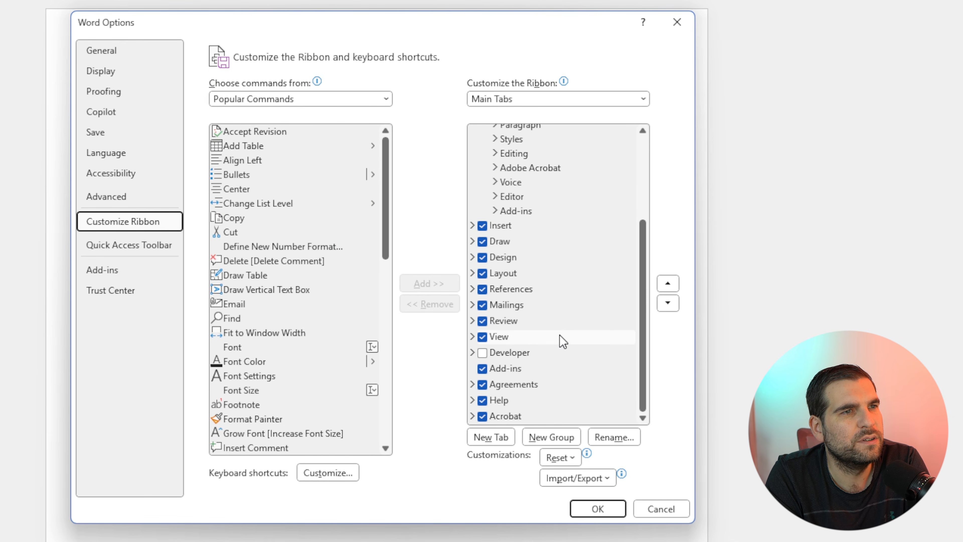
click(482, 353)
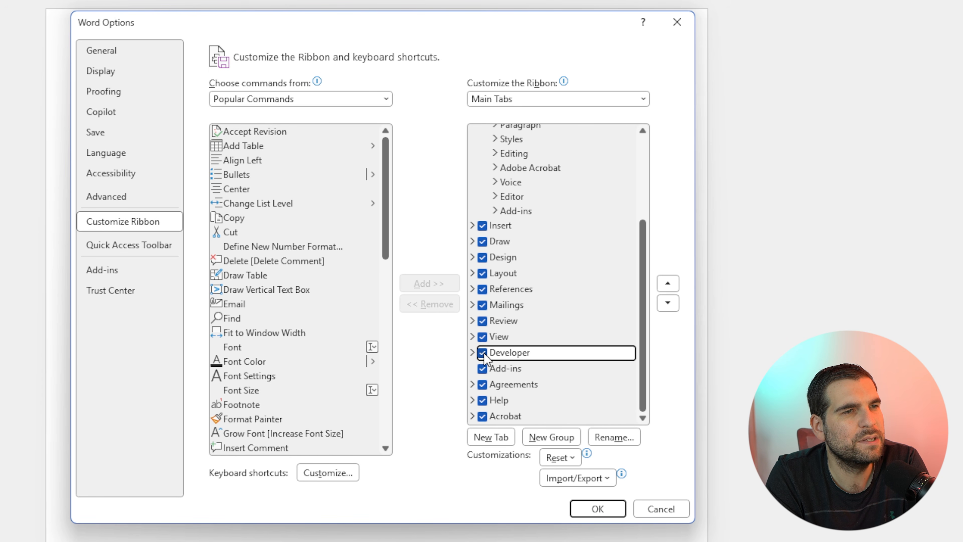
click(603, 509)
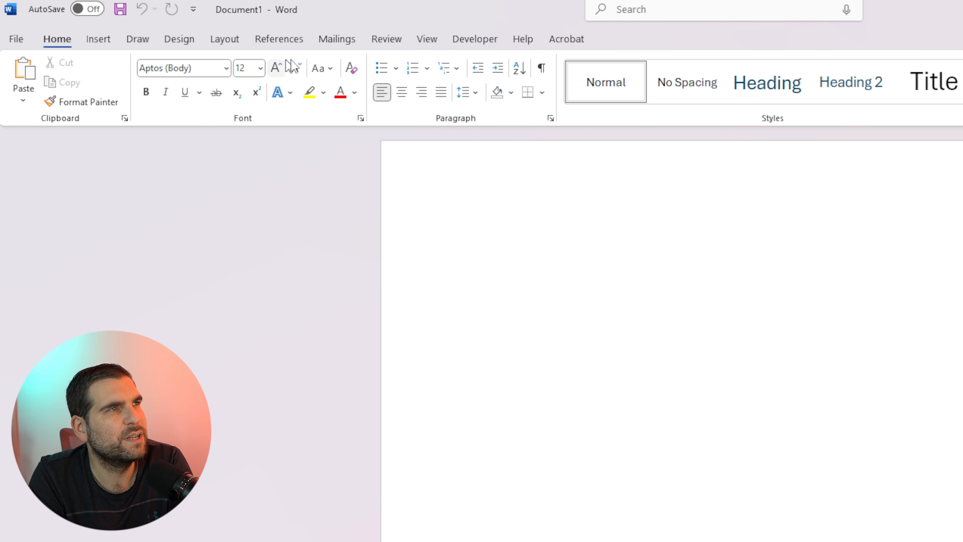
- Insert a check box content control at the start of the blank document and deselect it
click(480, 40)
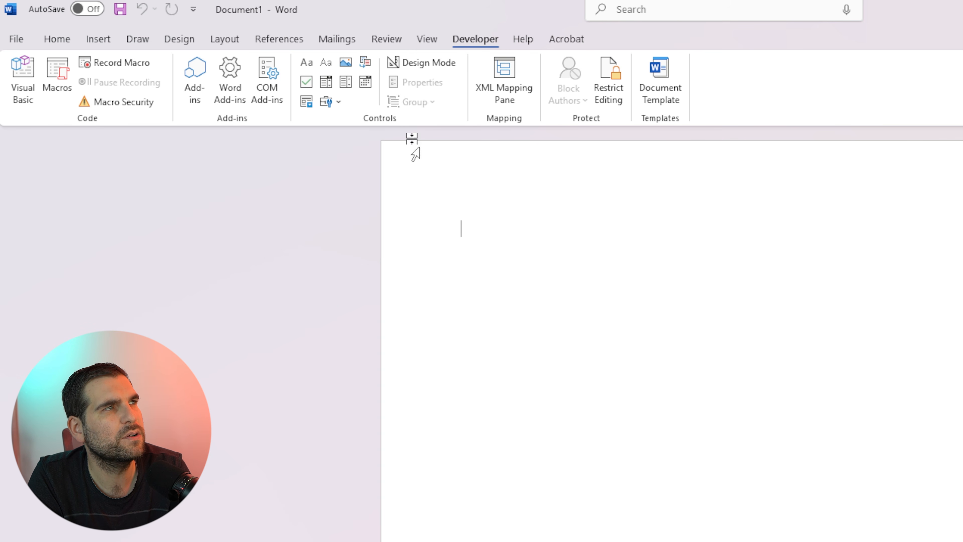
click(307, 82)
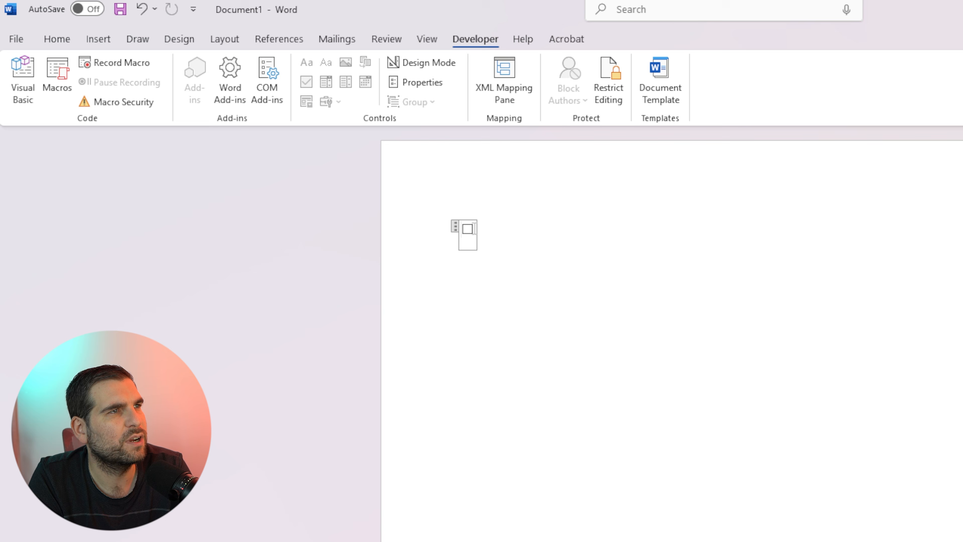
click(603, 253)
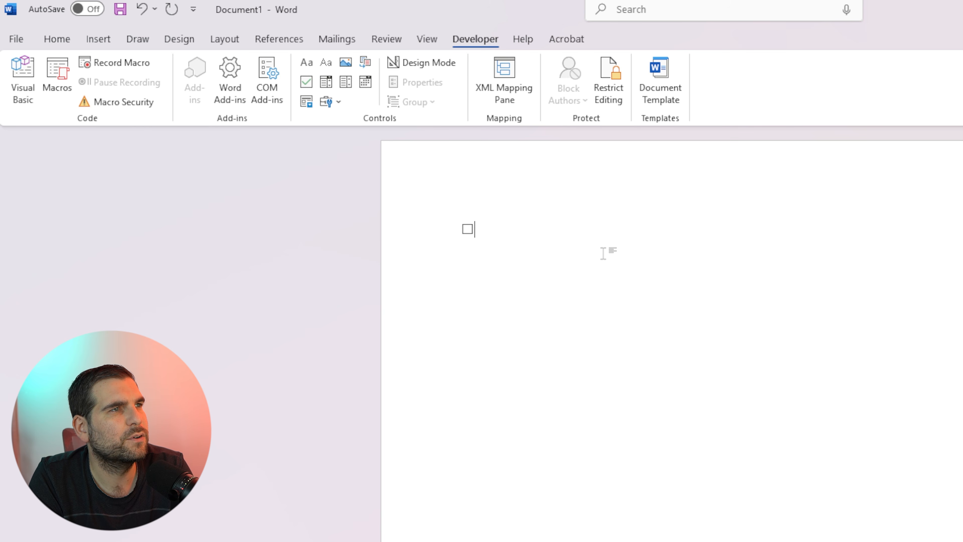
- Test the new check box by checking it, unchecking it and checking it again
click(467, 229)
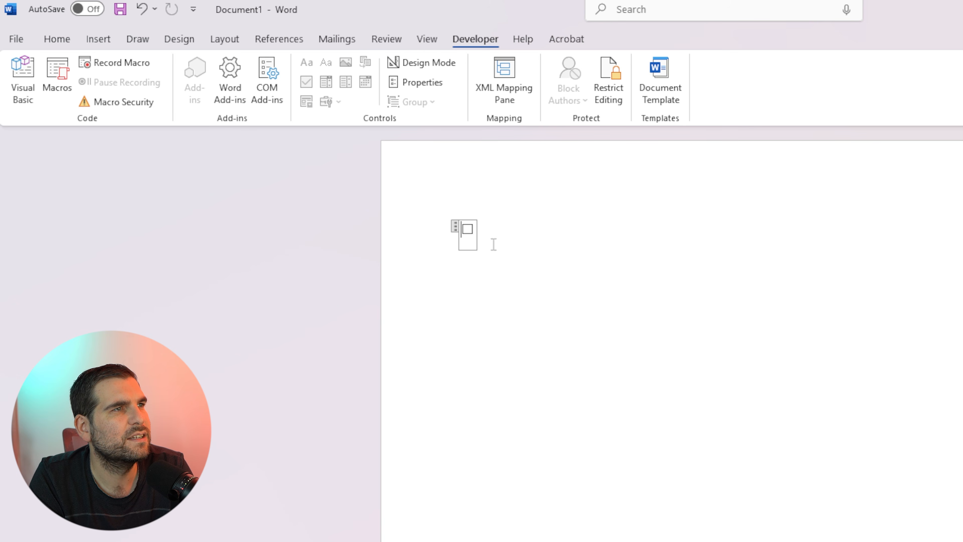
click(539, 262)
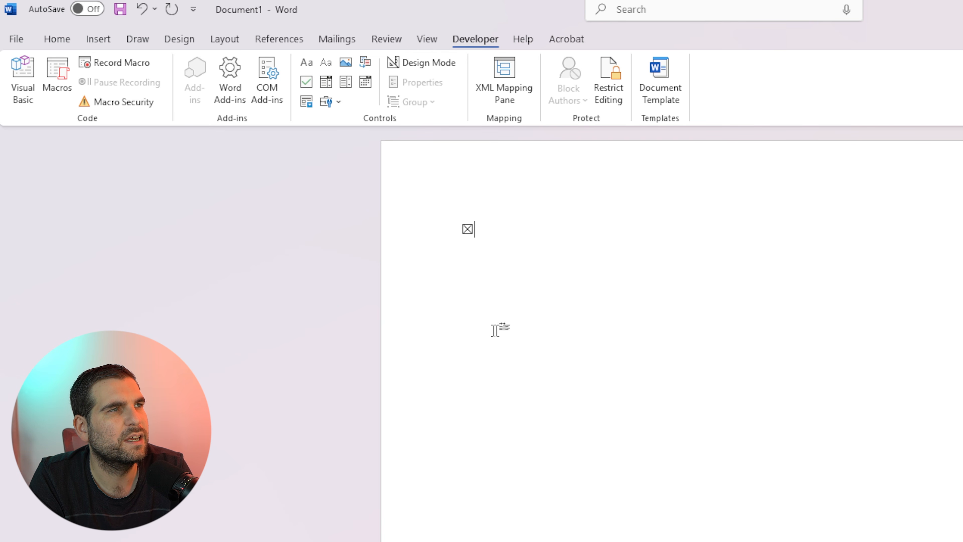
click(467, 229)
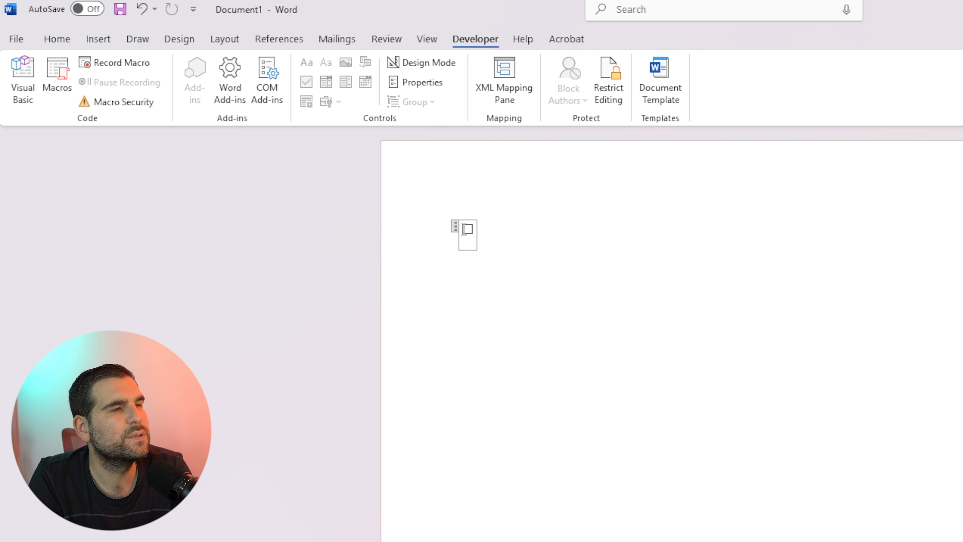
click(544, 240)
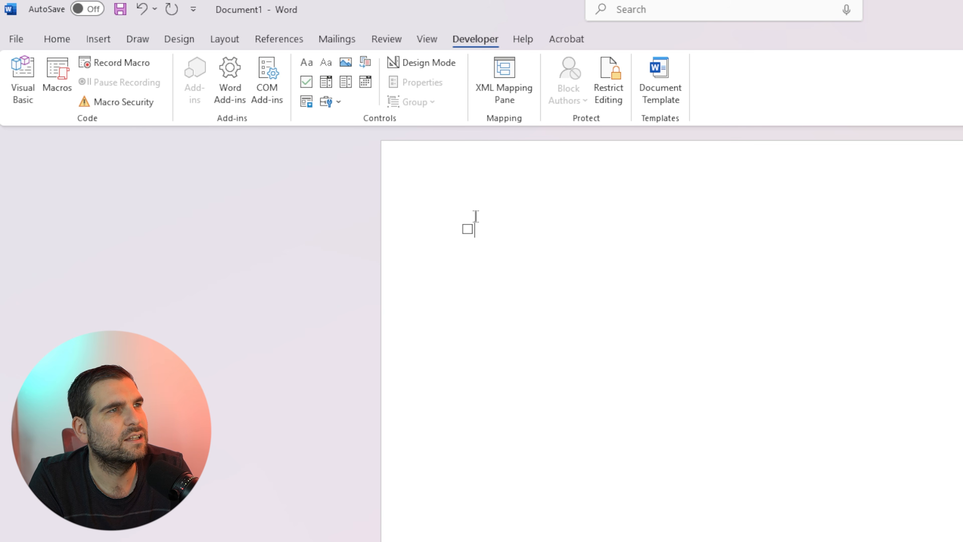
click(471, 229)
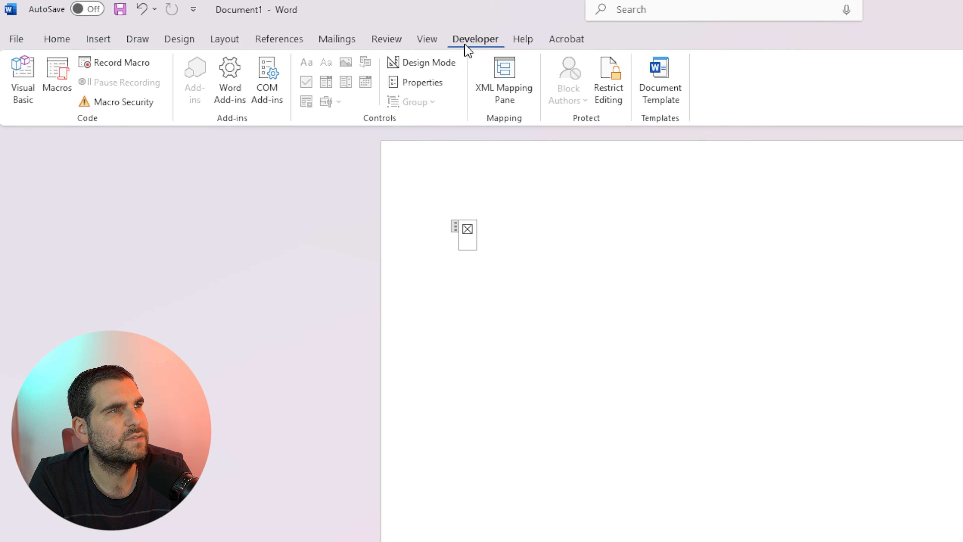
- Start changing the check box's checked symbol, compare the Wingdings fonts and choose Wingdings 2 as the symbol font
click(412, 85)
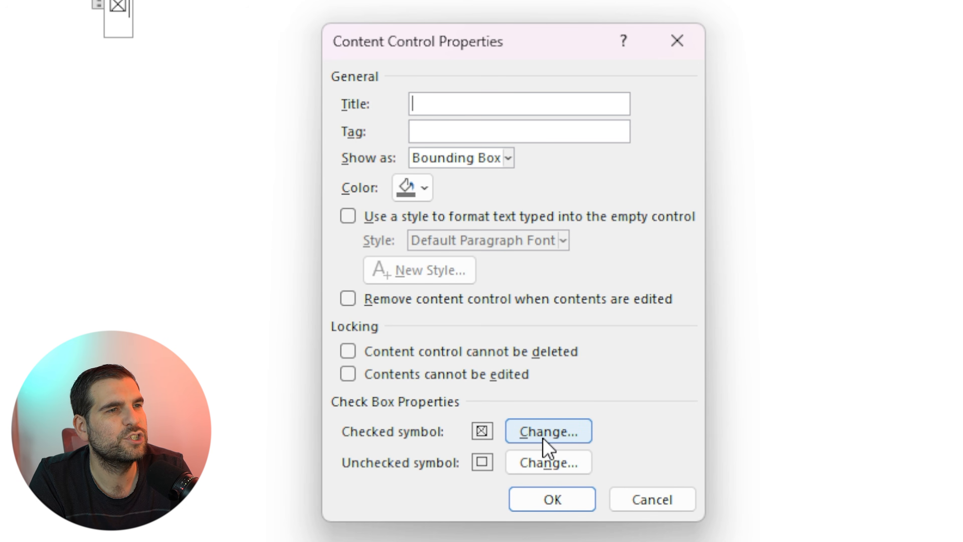
click(549, 433)
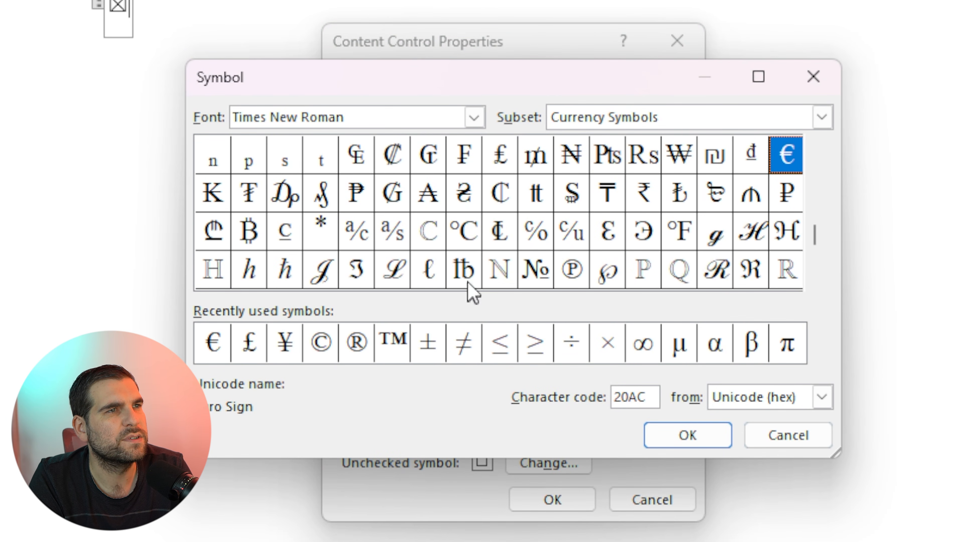
click(475, 118)
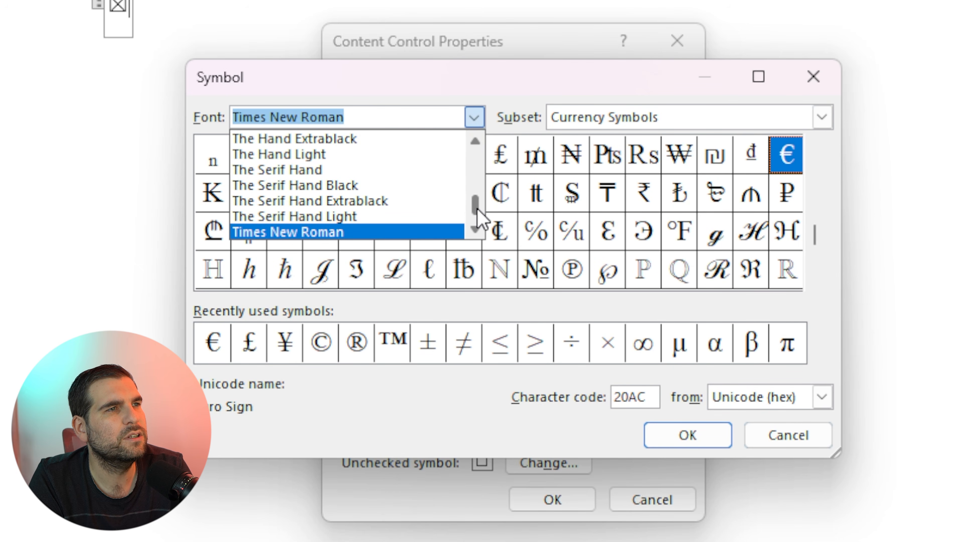
drag(476, 209, 483, 259)
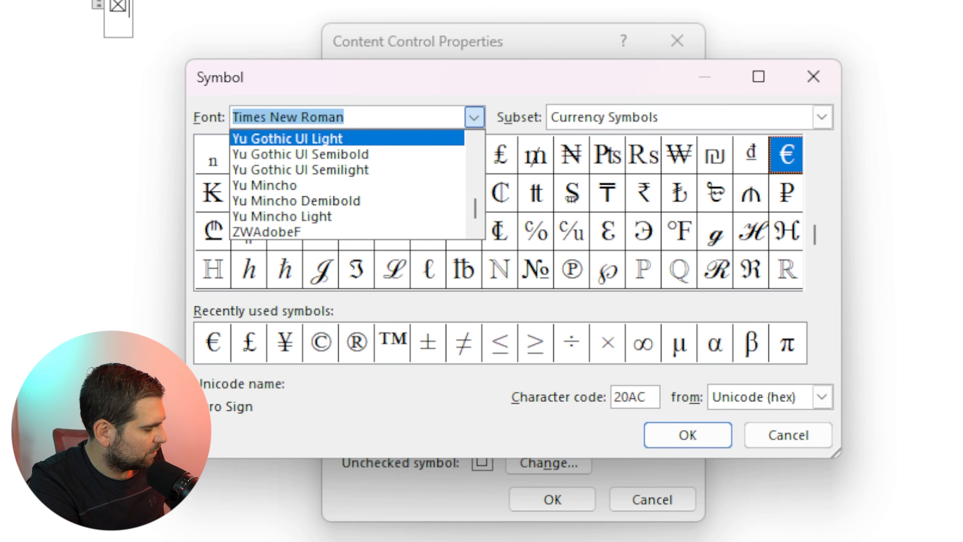
text(wing)
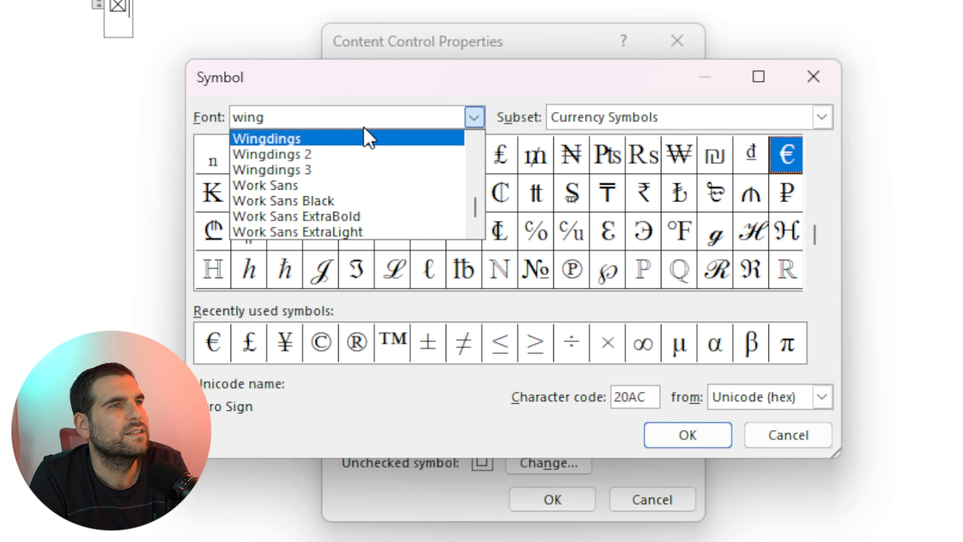
click(327, 138)
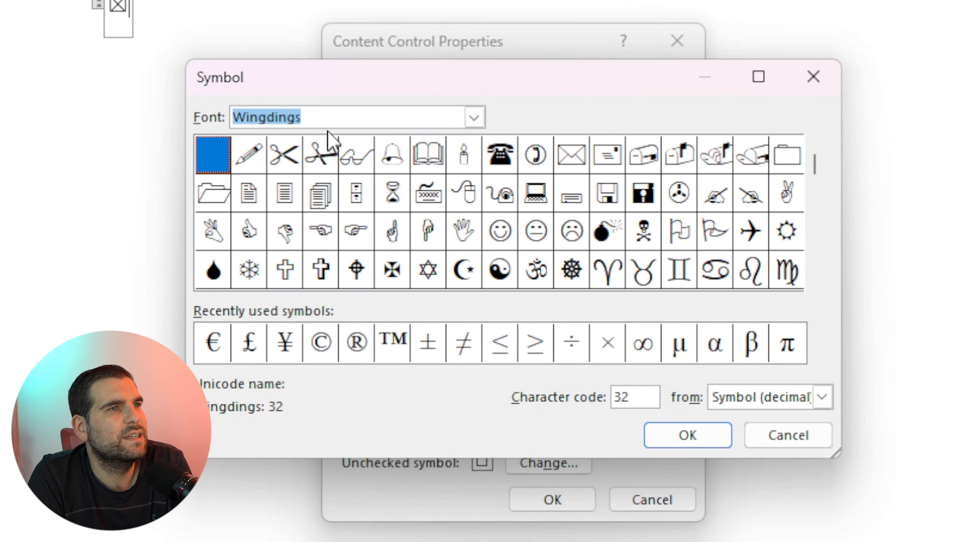
click(474, 118)
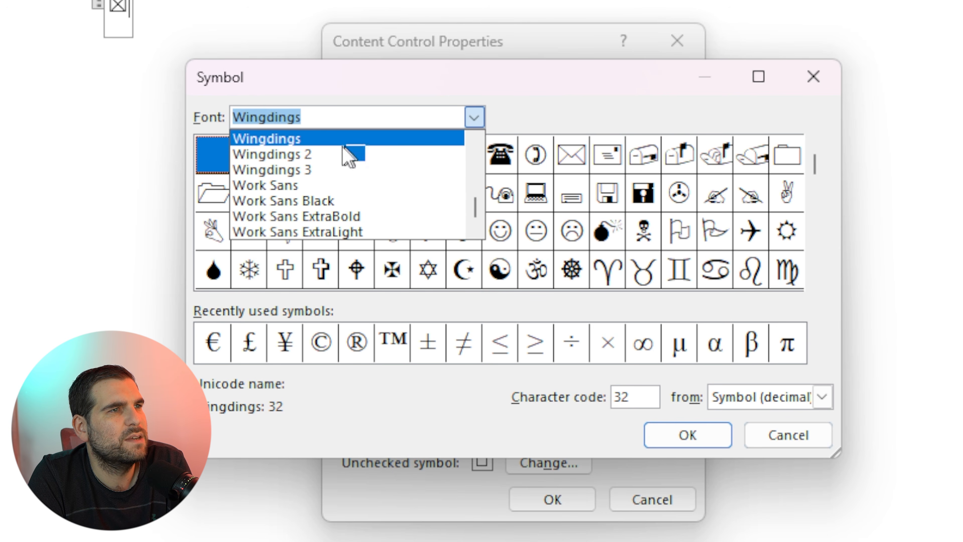
click(346, 153)
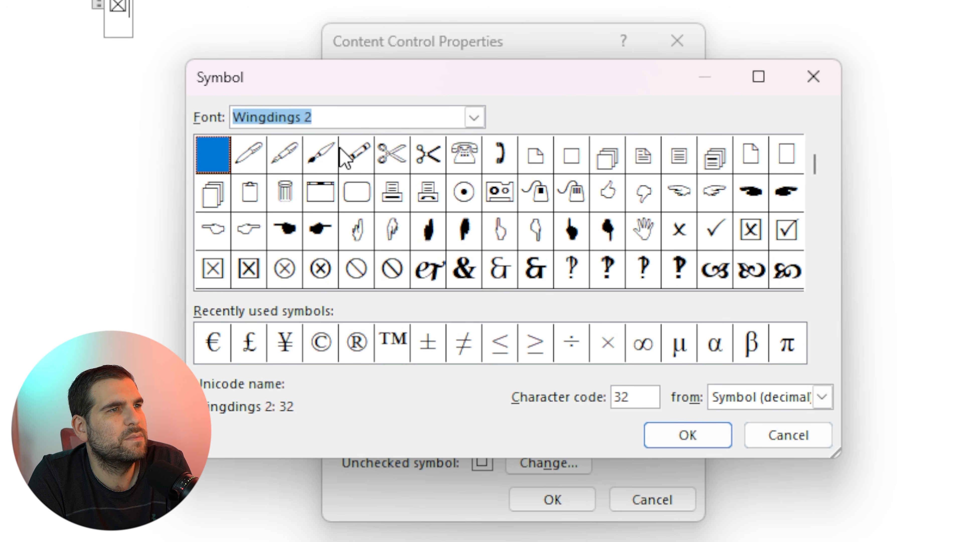
click(474, 119)
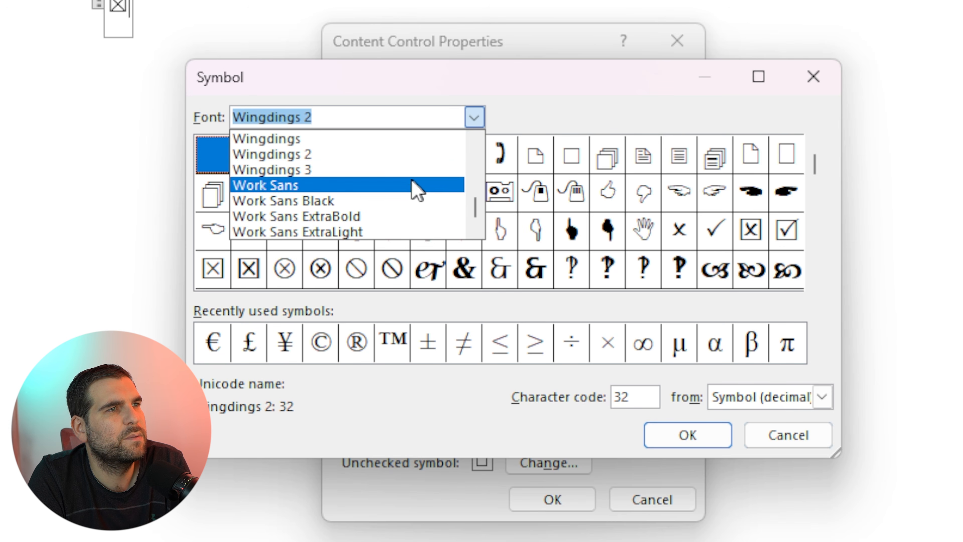
click(399, 165)
click(474, 118)
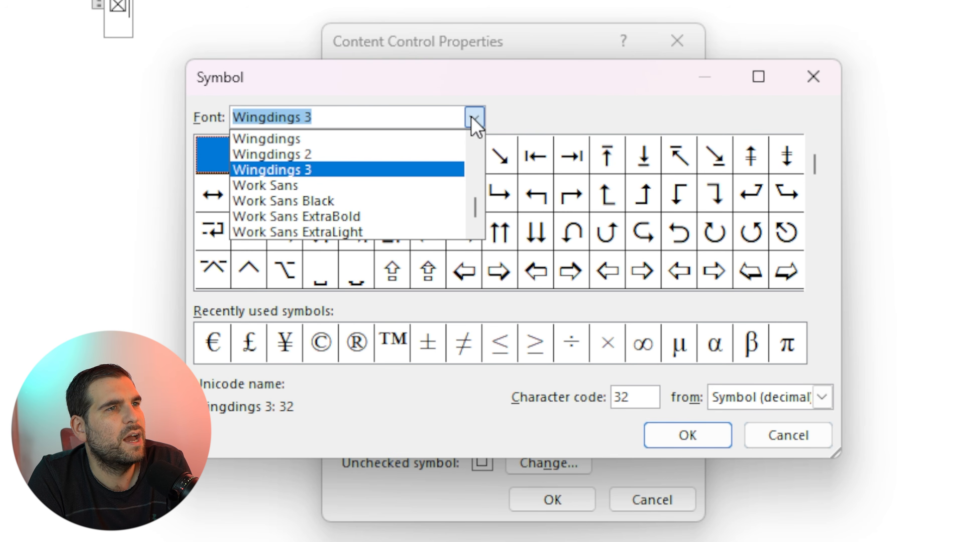
click(376, 156)
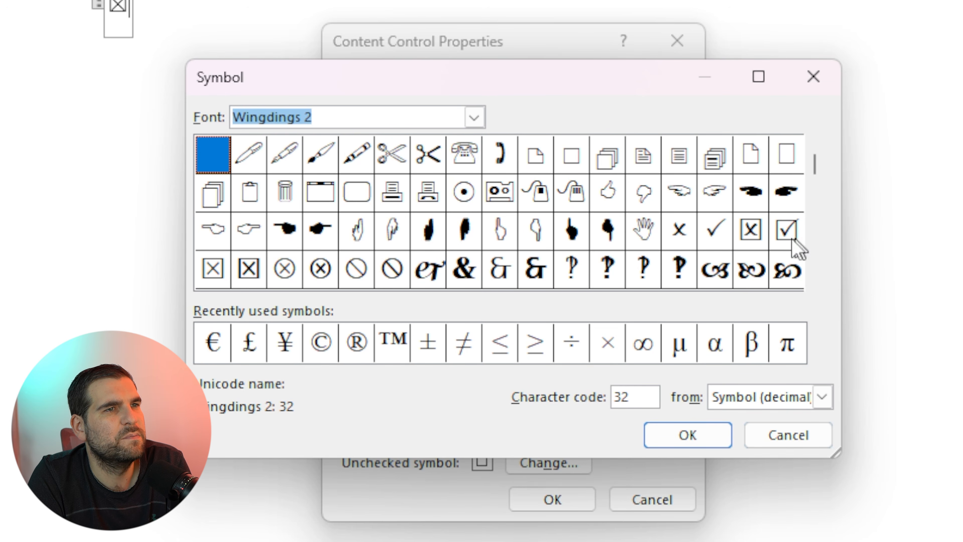
- Set the checked symbol to the plain tick mark, Wingdings 2 character code 80, and apply the content control properties
click(716, 243)
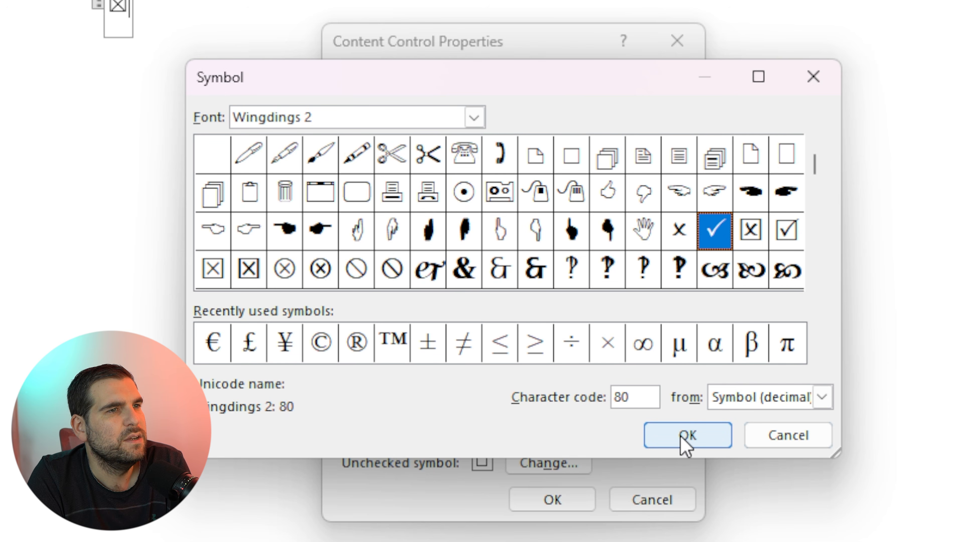
click(684, 436)
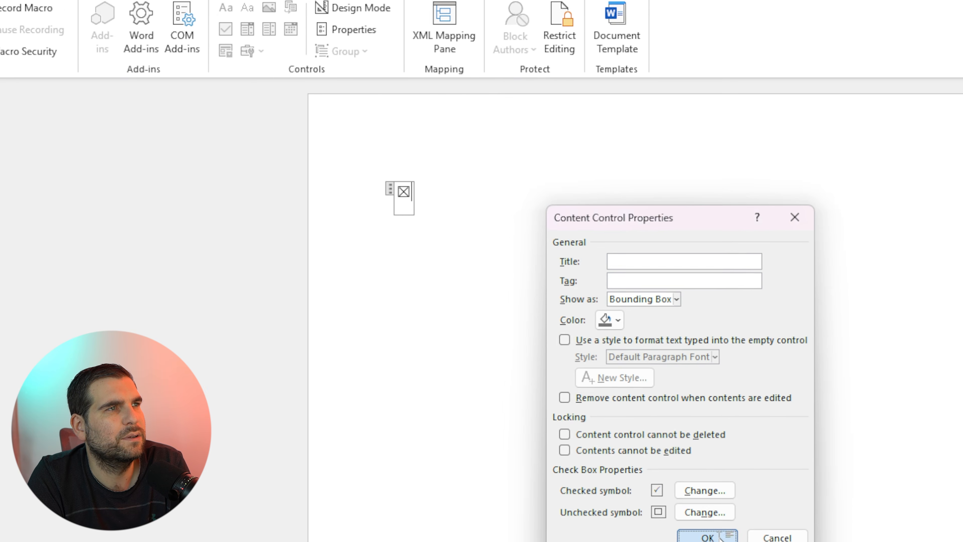
click(720, 536)
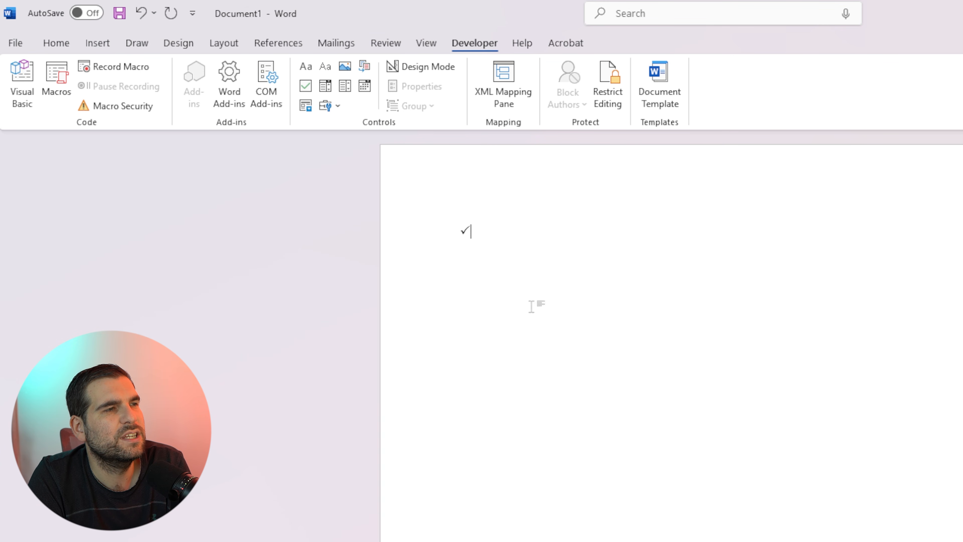
- Change the check box's checked symbol to the boxed tick, Wingdings 2 character code 82, and apply the properties
click(475, 247)
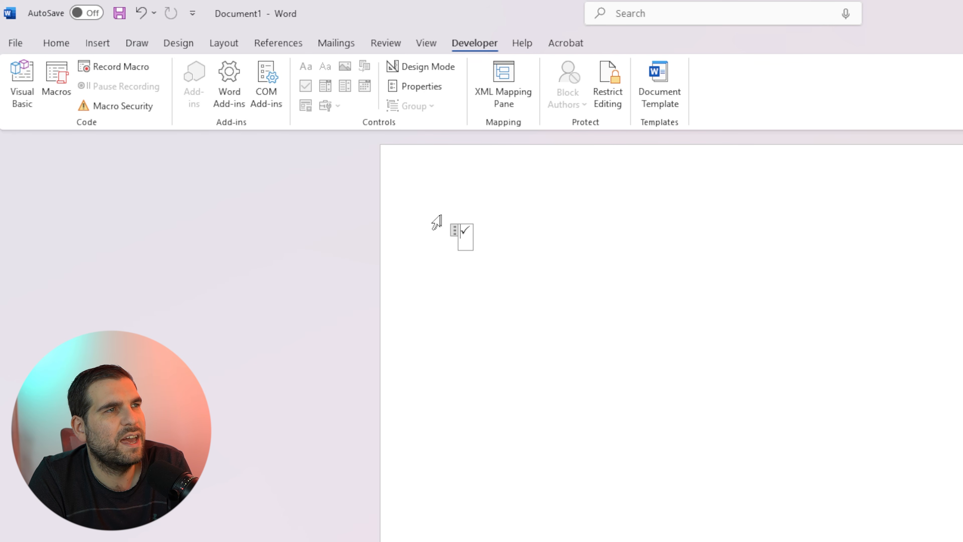
click(405, 87)
click(763, 504)
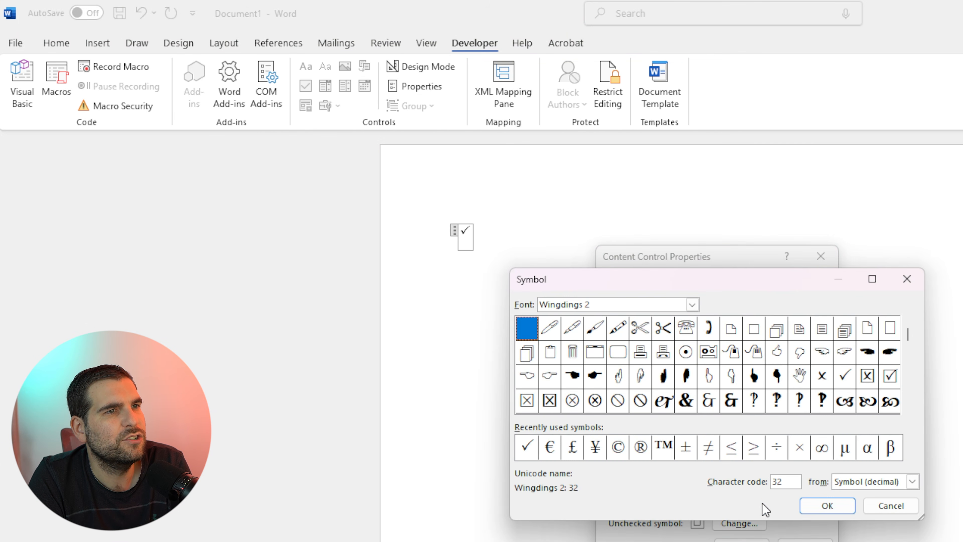
click(891, 383)
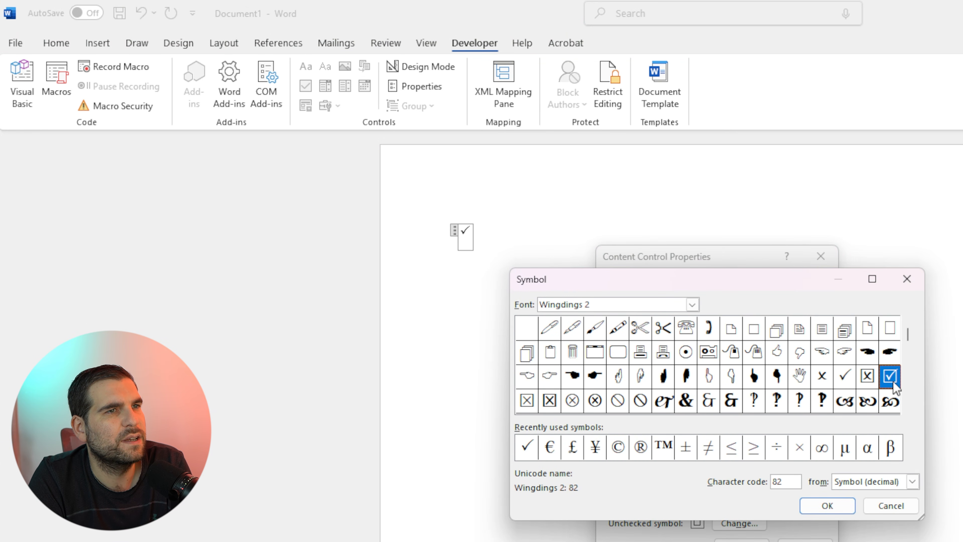
click(832, 503)
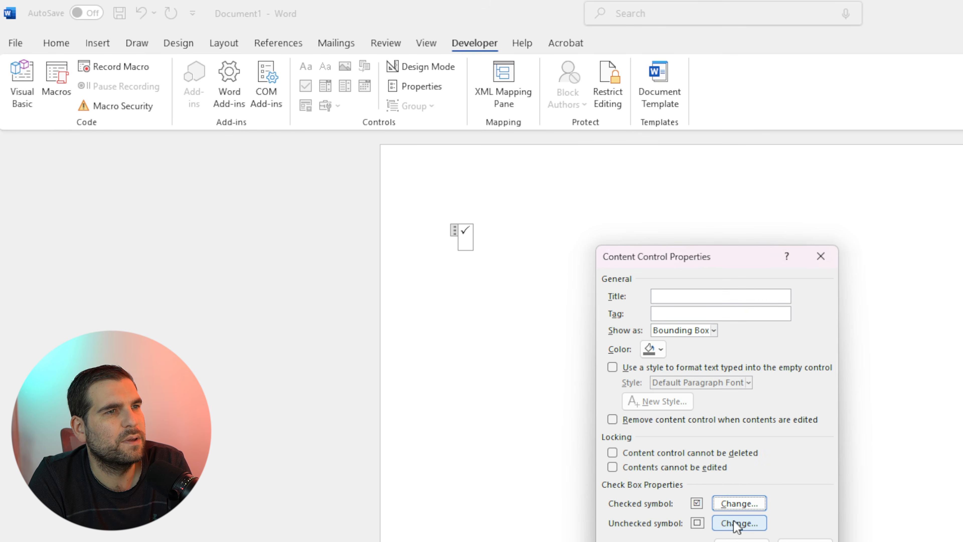
click(739, 540)
click(628, 383)
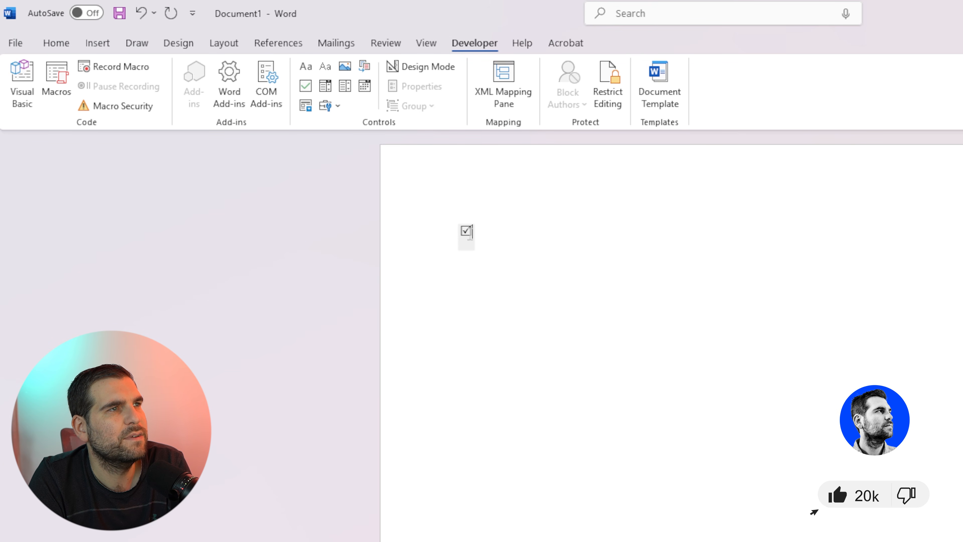
- Toggle the check box to test its boxed tick symbol
click(466, 229)
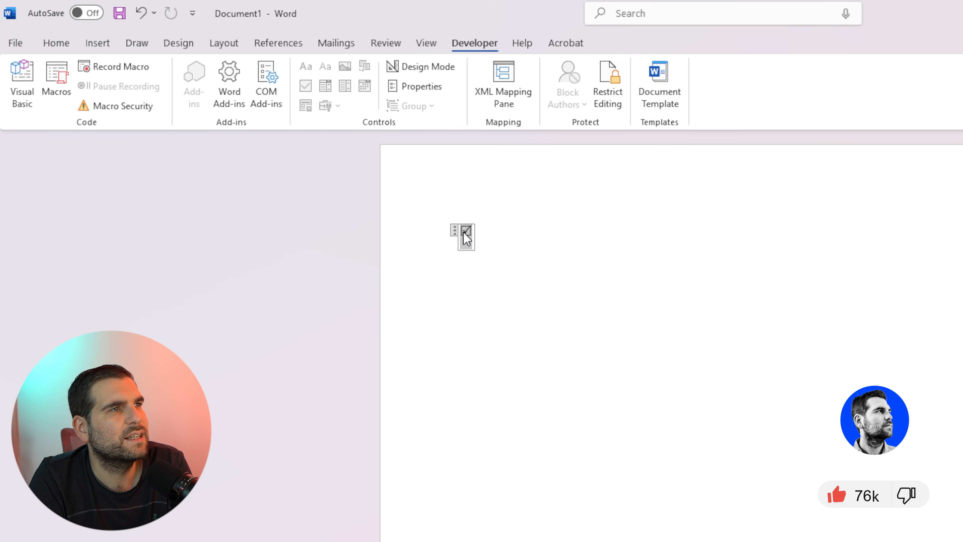
click(507, 280)
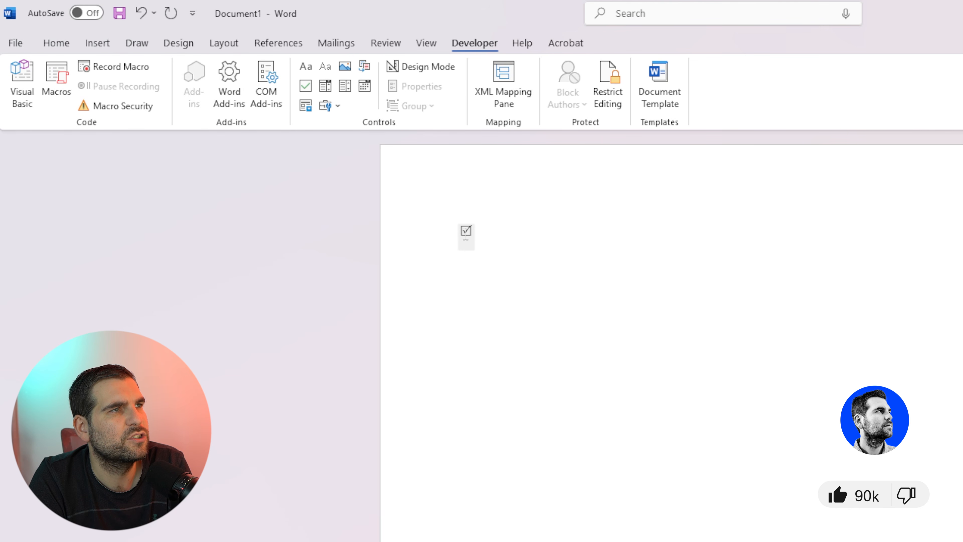
click(467, 235)
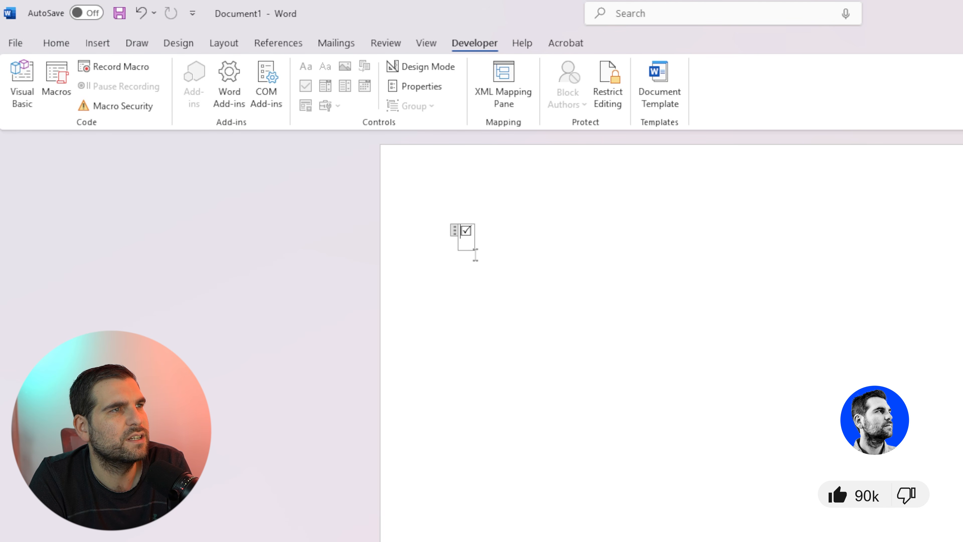
- Change the check box's checked symbol to the boxed X, Wingdings 2 character code 81
click(434, 88)
click(739, 503)
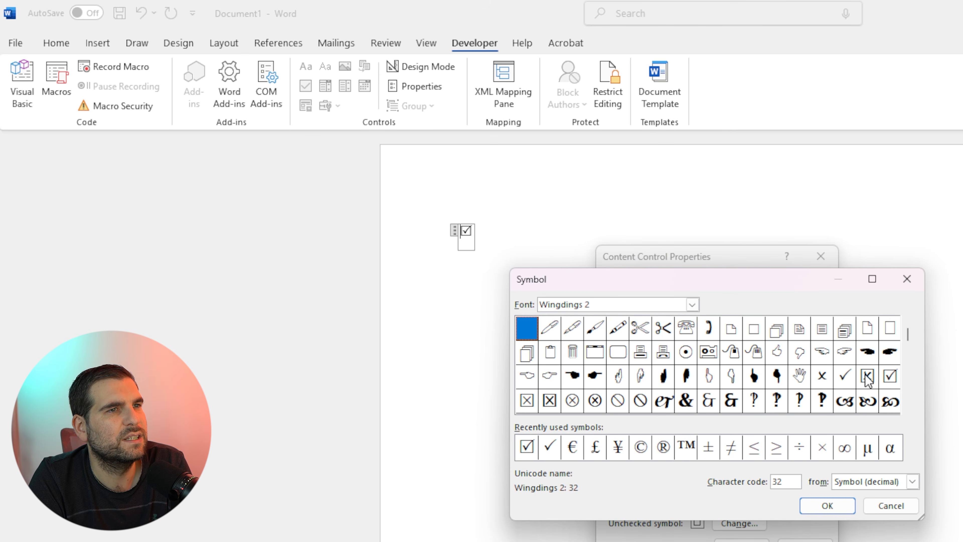
click(867, 377)
click(825, 505)
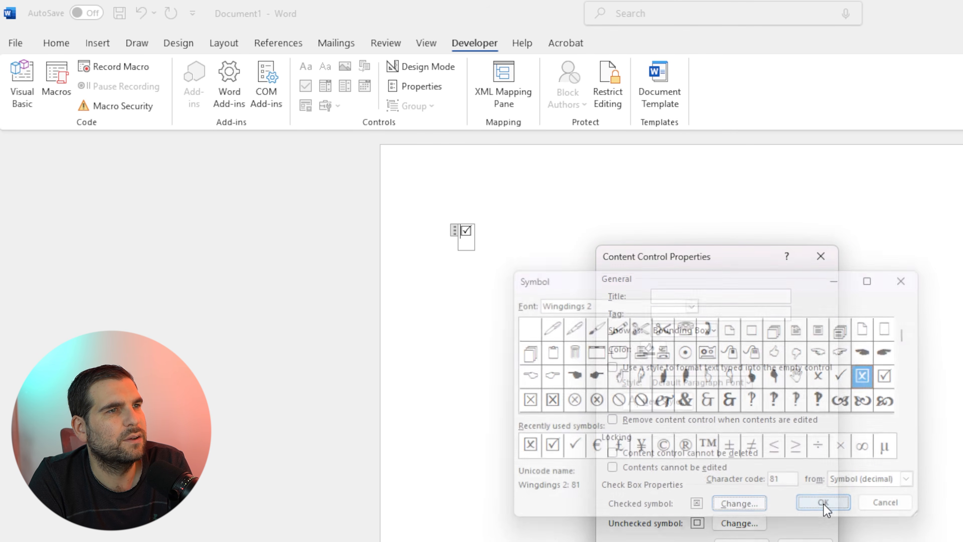
- Set the unchecked symbol to the blank Wingdings 2 character, code 32, apply the properties and toggle the check box to test it
click(739, 523)
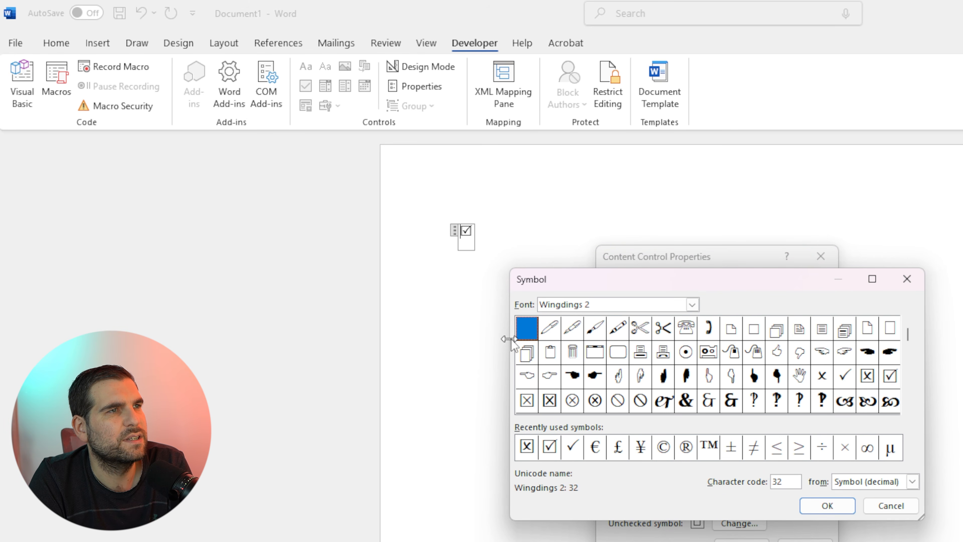
click(820, 508)
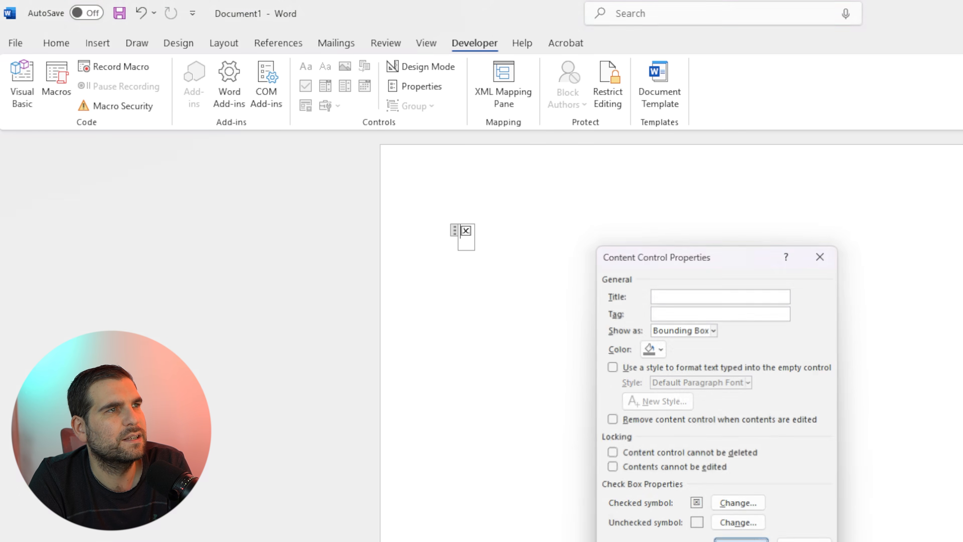
click(741, 540)
click(475, 226)
click(467, 234)
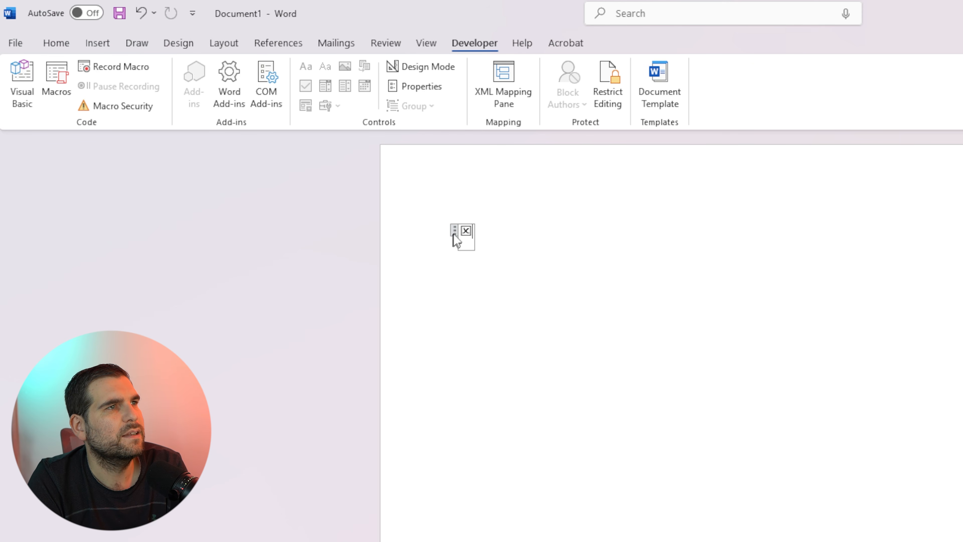
- Delete the customised check box and insert a new check box content control in its place
drag(458, 236, 439, 244)
key(Delete)
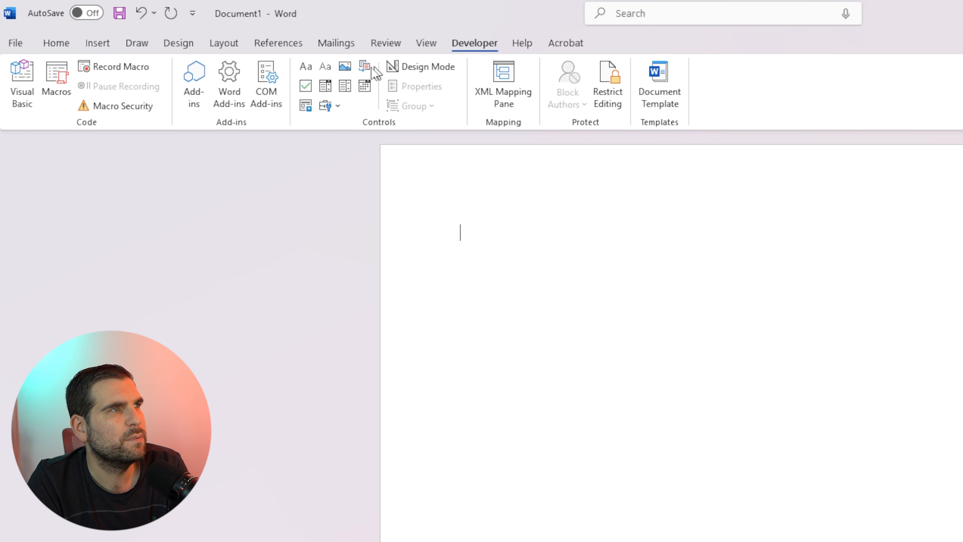
click(305, 86)
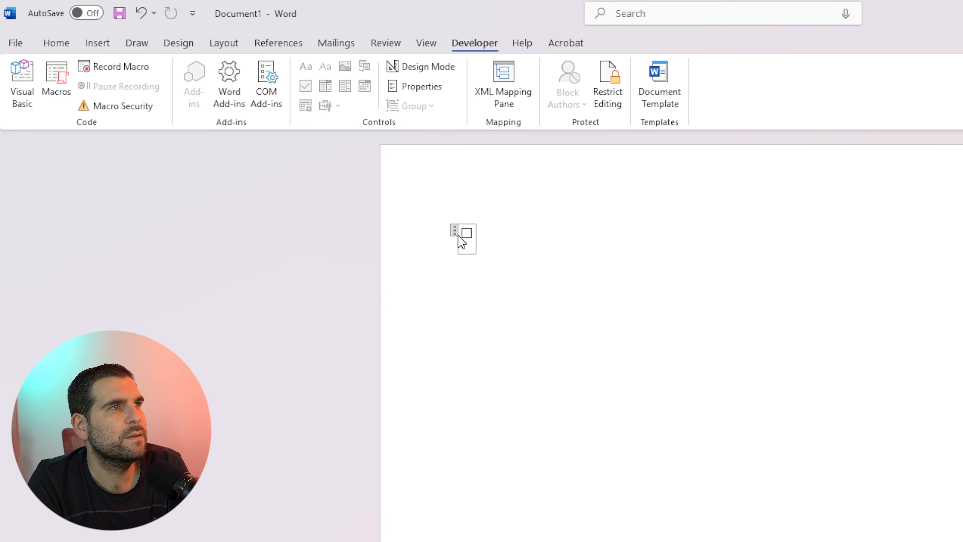
- Examine the Wingdings 2 characters available for the new check box's checked symbol, and close its properties
click(427, 86)
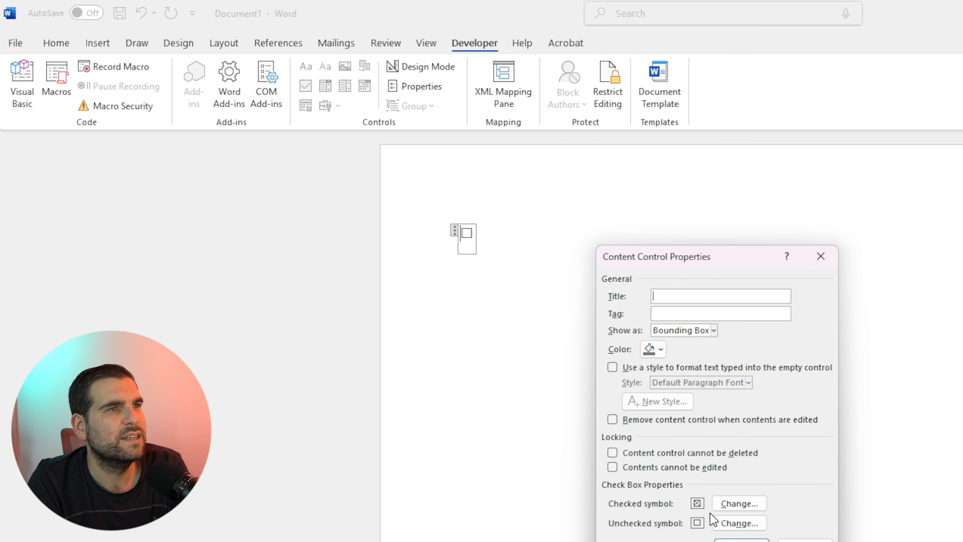
click(725, 507)
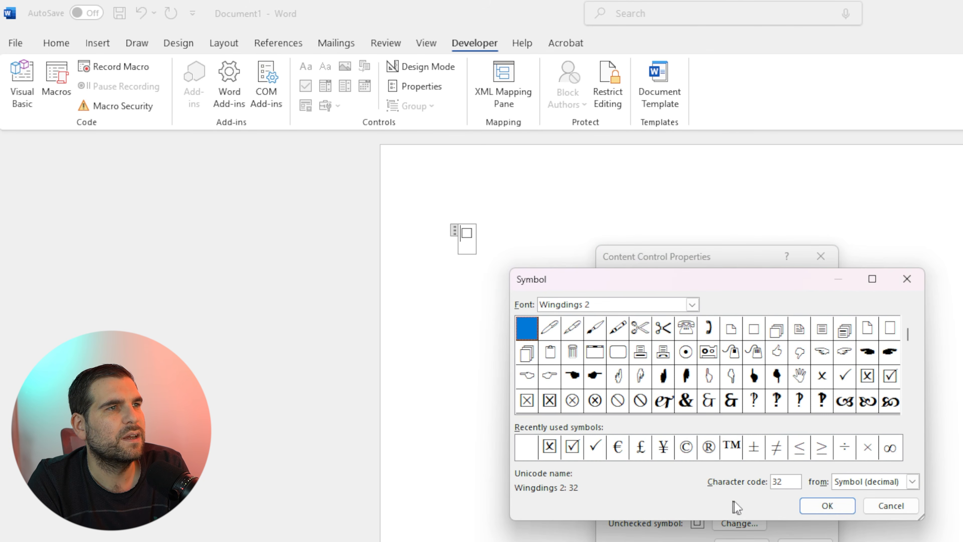
drag(787, 281, 825, 218)
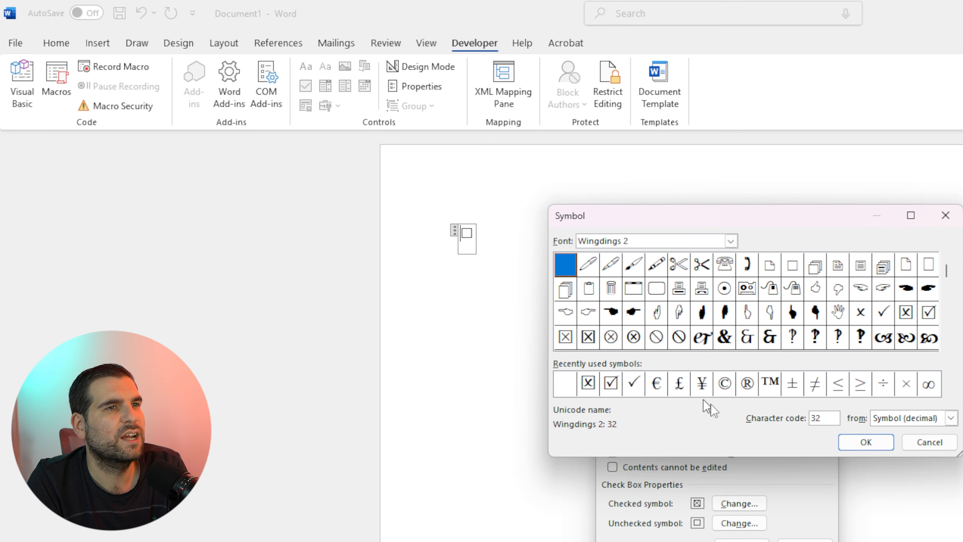
click(929, 443)
click(742, 539)
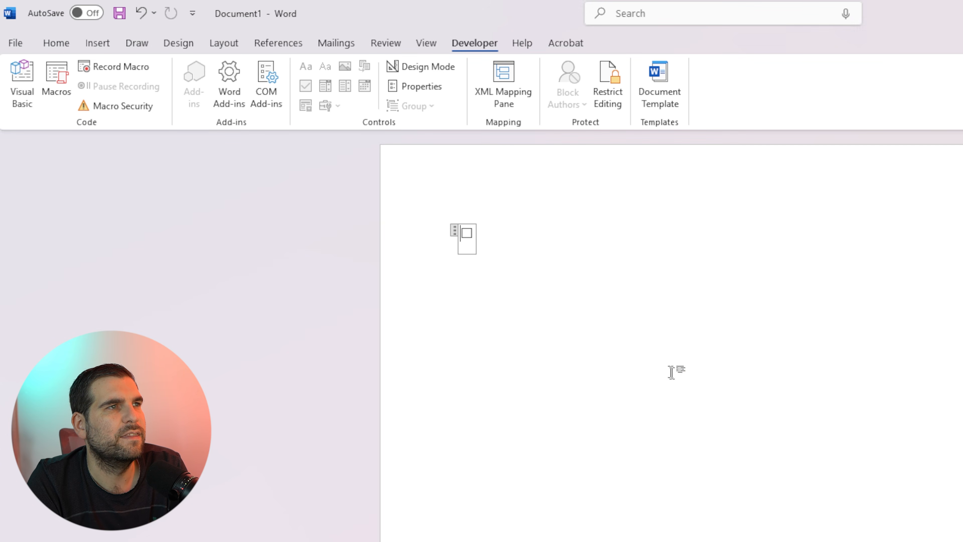
- Add placeholder dots after the check box, and insert a second check box with placeholder dots on the line below
click(504, 232)
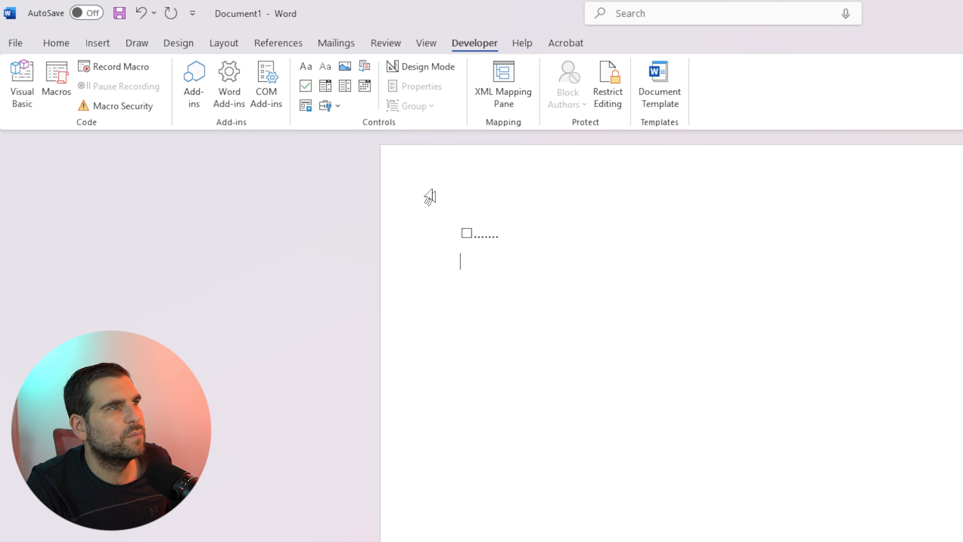
click(308, 87)
click(521, 267)
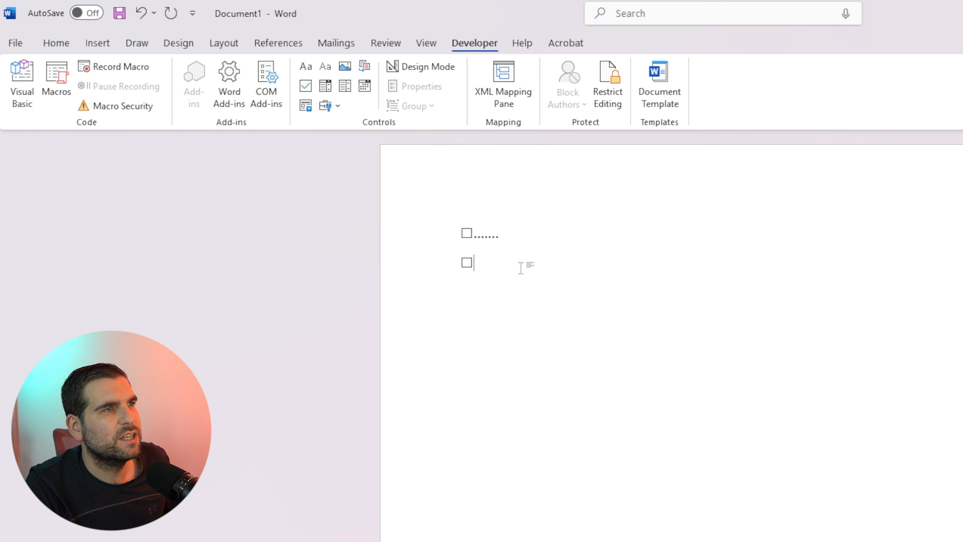
text(...........)
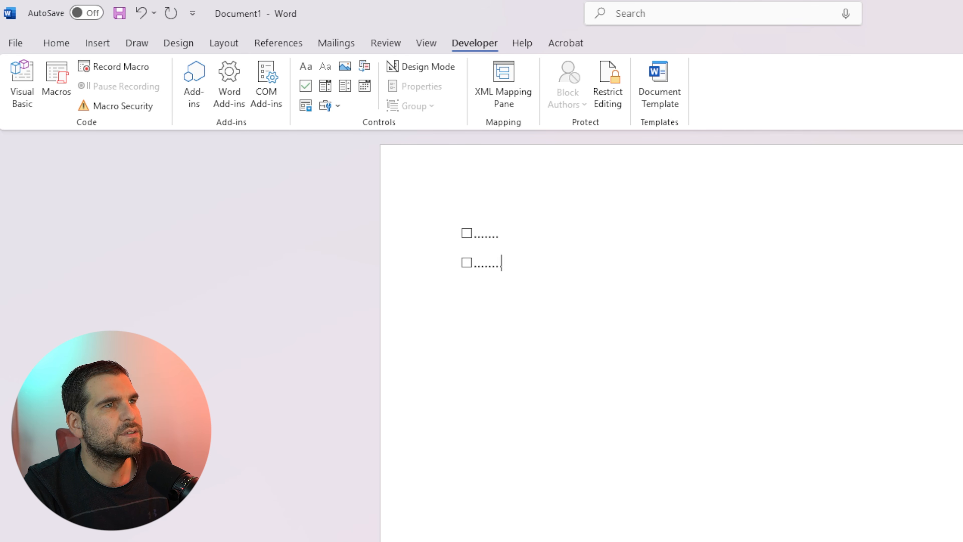